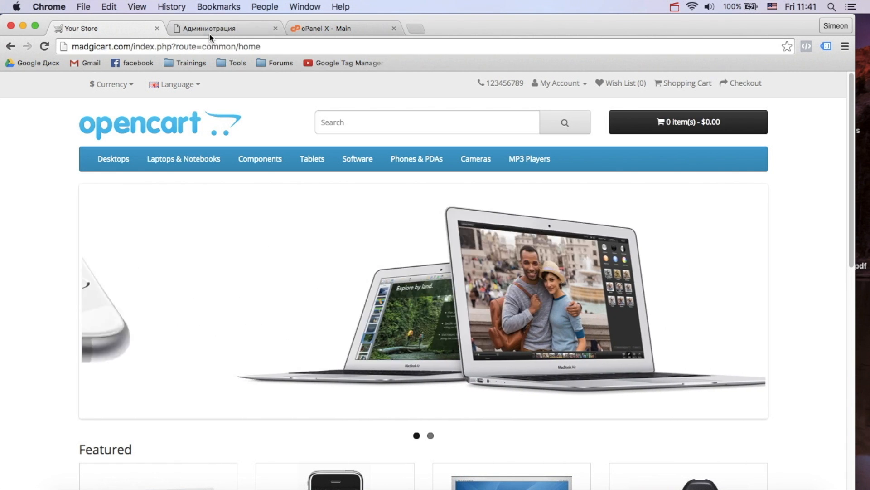
# Look over the cPanel home page, the PhpStorm project and the FileZilla connection, ending on the store's home page in Chrome.
pyautogui.click(311, 28)
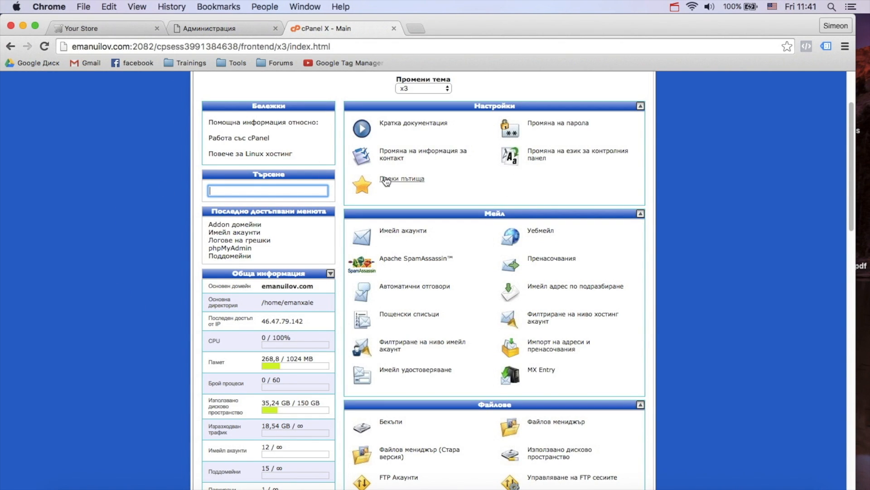
pyautogui.click(762, 483)
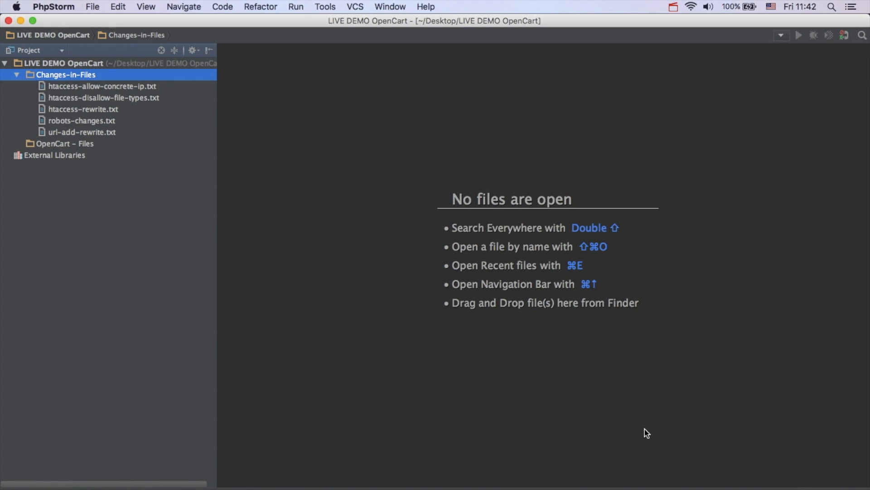
pyautogui.click(739, 480)
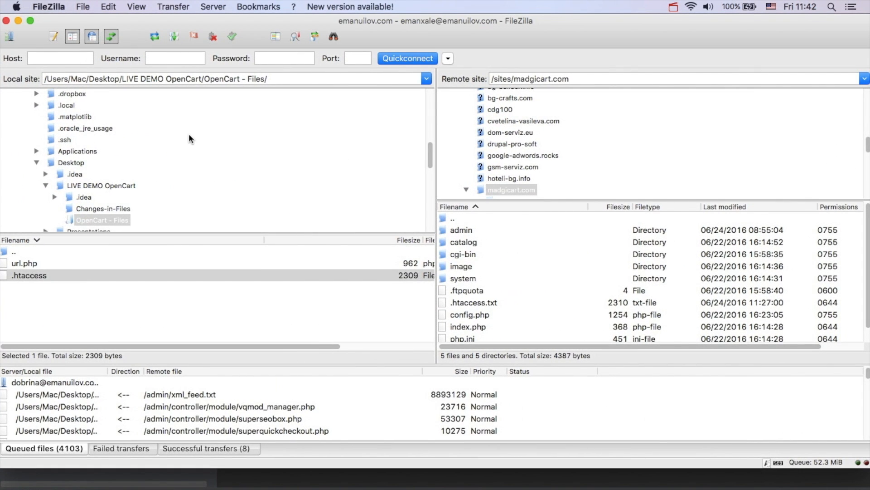
pyautogui.click(18, 21)
pyautogui.click(20, 20)
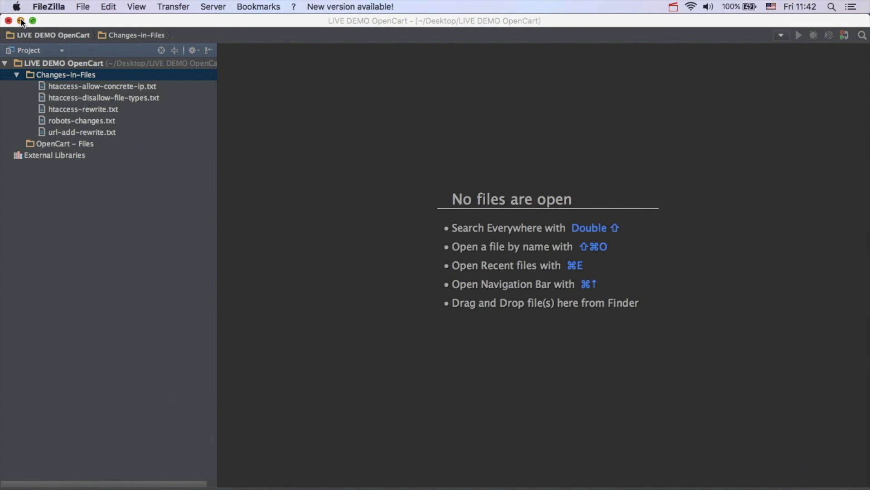
pyautogui.click(186, 27)
pyautogui.click(138, 30)
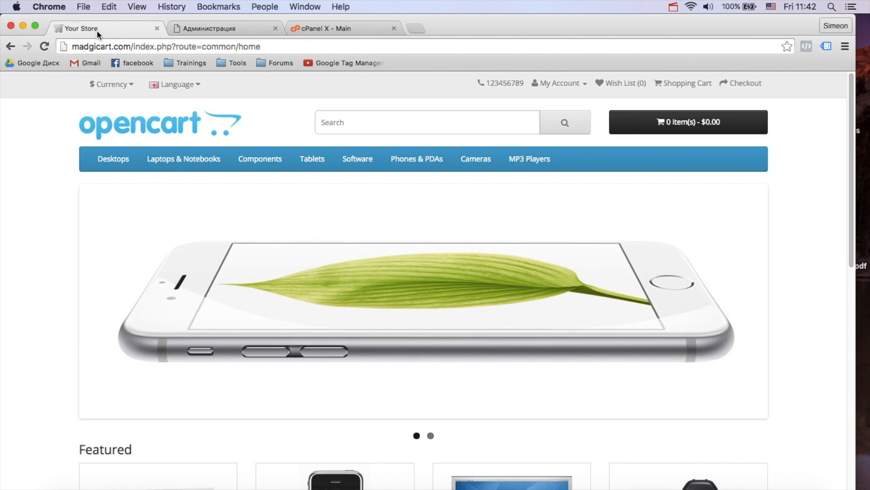
# Switch to FileZilla and rename the remote .htaccess.txt file in the madgicart.com folder to .htaccess.
pyautogui.click(723, 487)
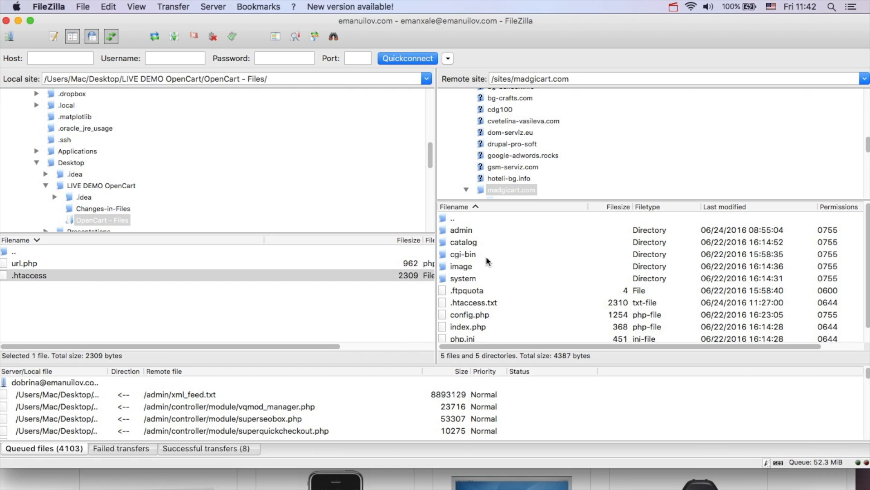
pyautogui.click(480, 303)
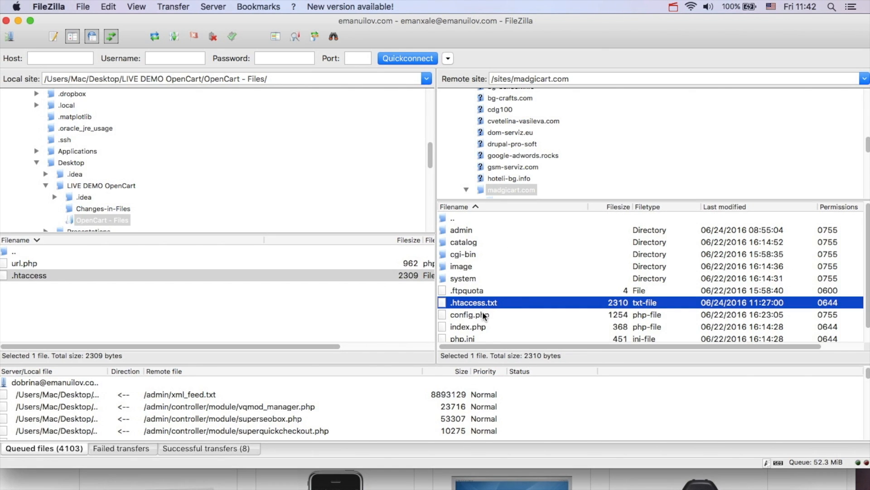
pyautogui.click(505, 304)
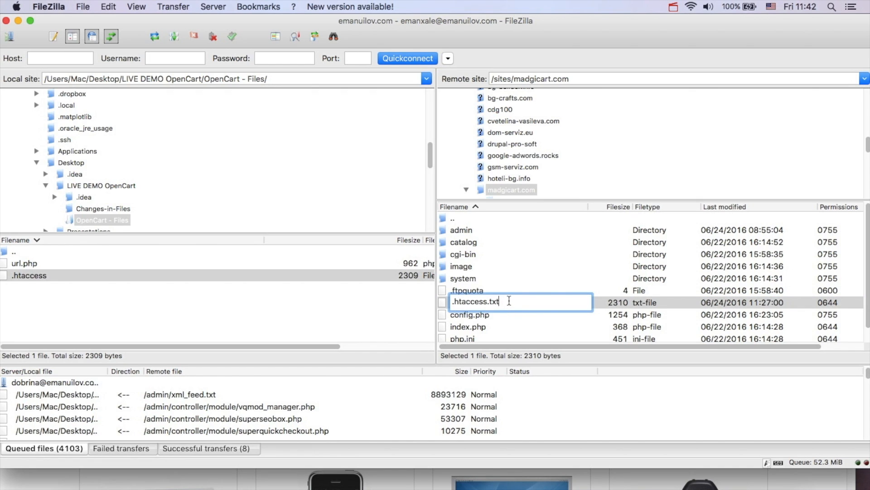
pyautogui.press('BackSpace')
pyautogui.press('BackSpace')
pyautogui.press('BackSpace')
pyautogui.press('BackSpace')
pyautogui.press('Return')
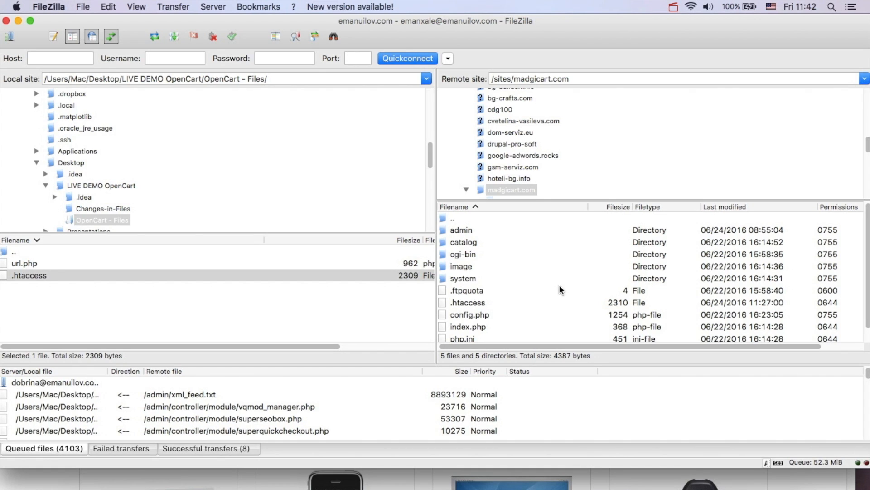
# Set the file permissions of config.php in the remote madgicart.com folder to 644.
pyautogui.click(483, 314)
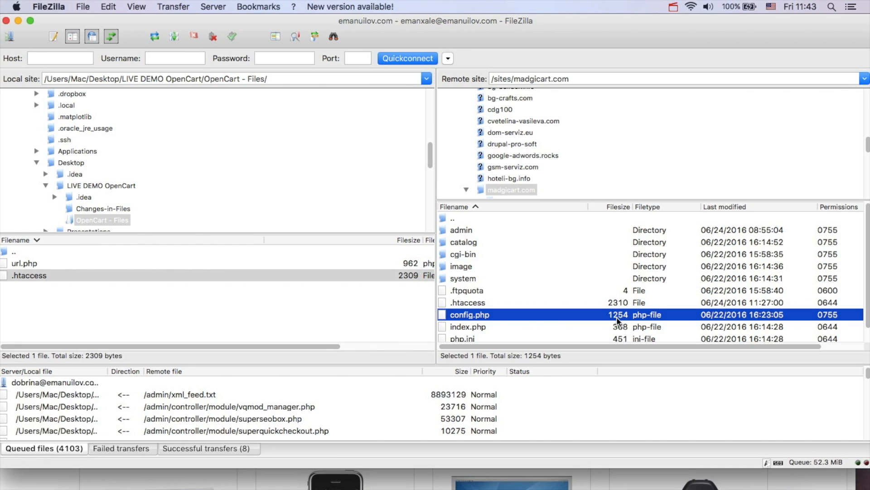
pyautogui.rightClick(474, 317)
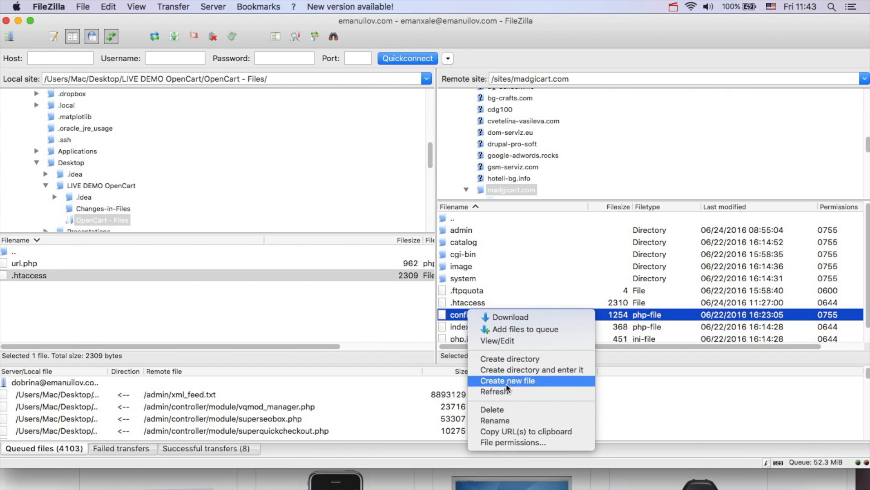
pyautogui.click(512, 443)
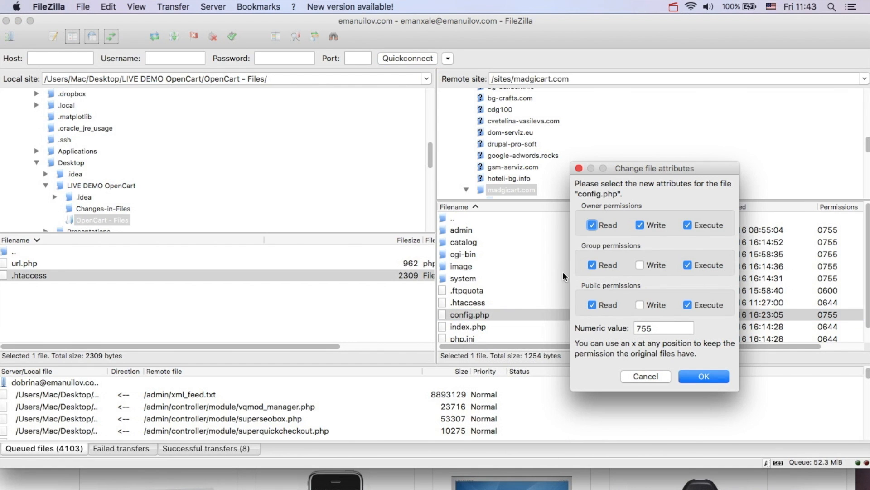
pyautogui.doubleClick(646, 329)
pyautogui.write('644')
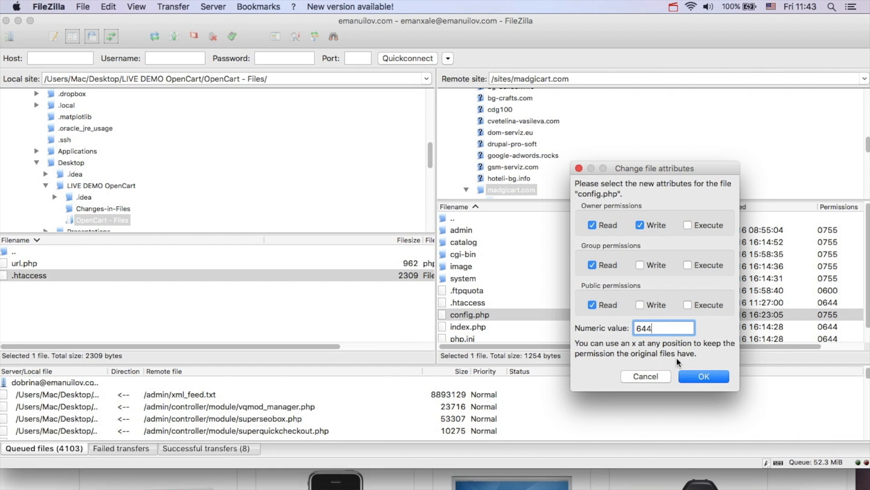
pyautogui.click(690, 376)
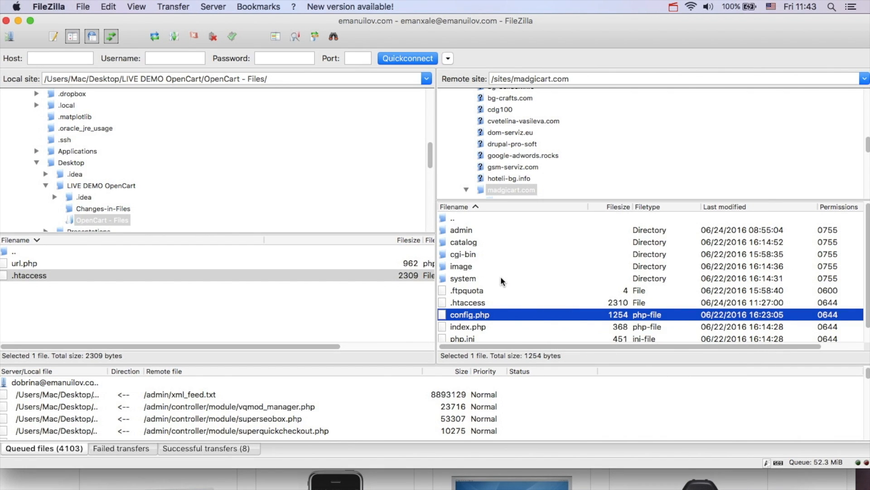
# Set the permissions of config.php inside the remote admin folder to 644 and return to the madgicart.com folder.
pyautogui.doubleClick(466, 231)
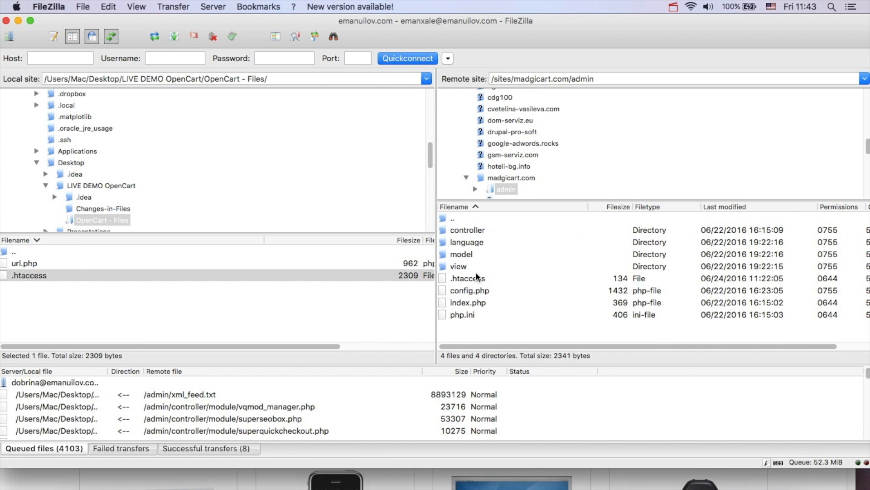
pyautogui.click(482, 291)
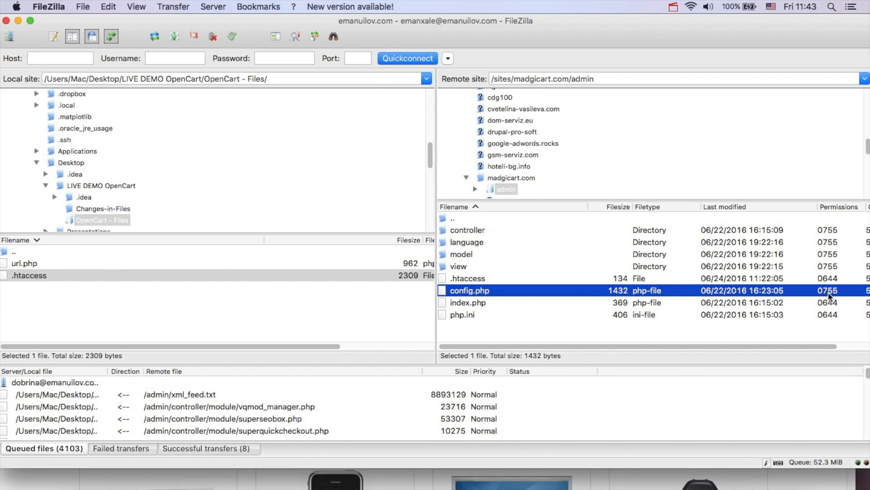
pyautogui.rightClick(472, 291)
pyautogui.click(502, 416)
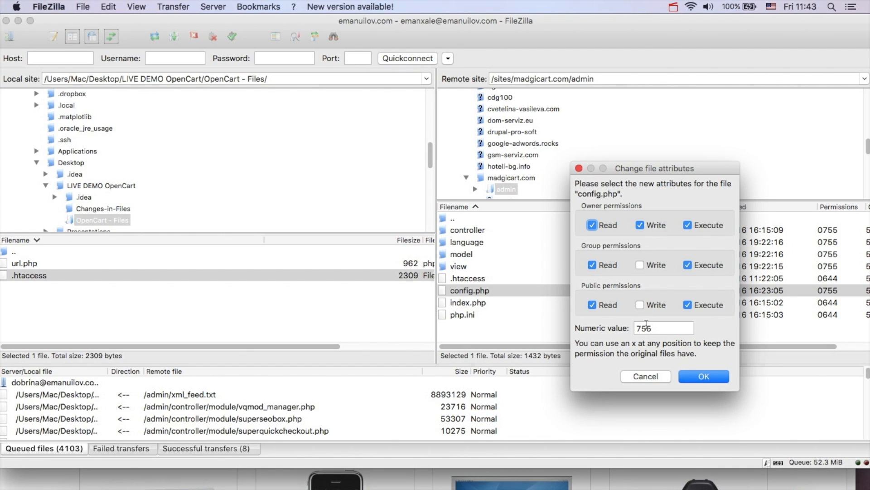
pyautogui.doubleClick(646, 324)
pyautogui.write('644')
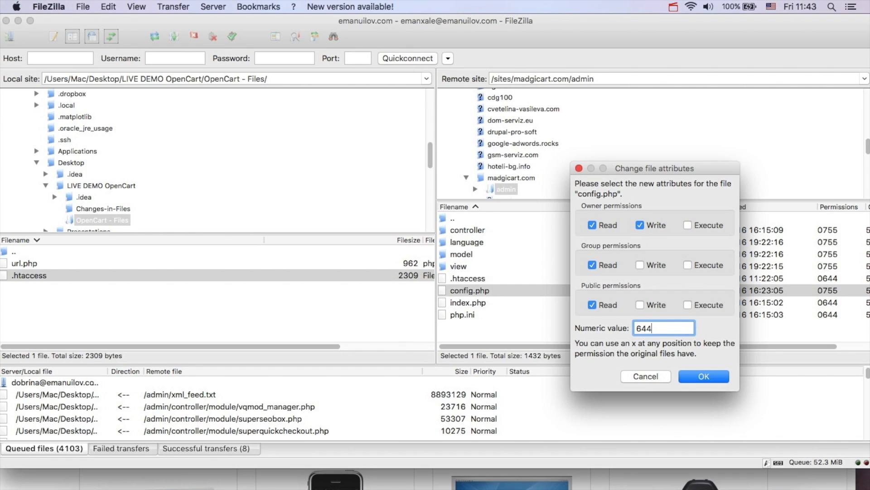
pyautogui.press('Return')
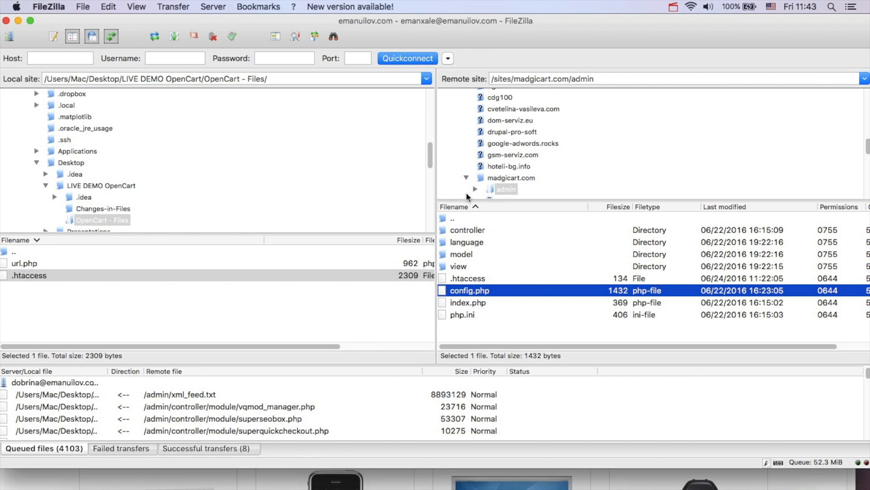
pyautogui.doubleClick(456, 218)
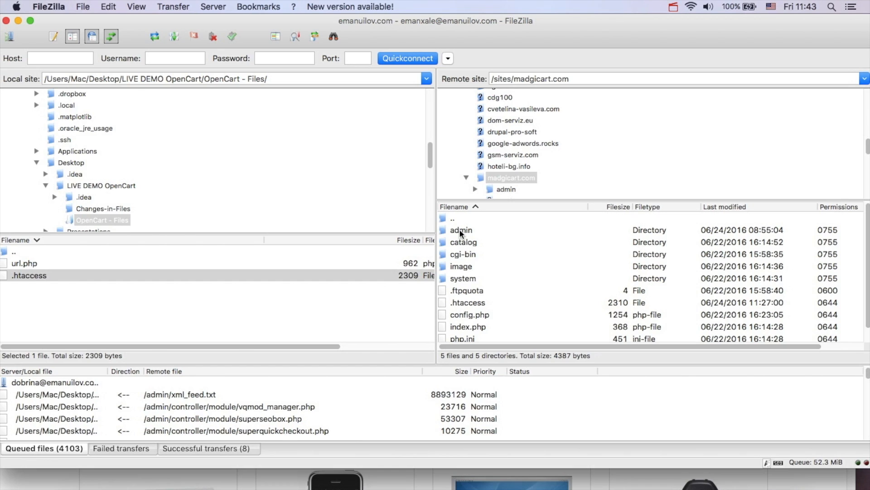
pyautogui.click(459, 230)
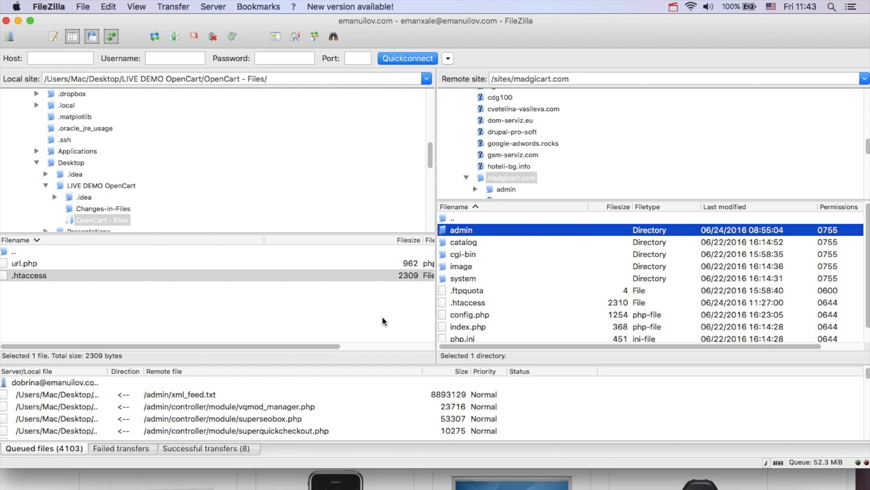
# Switch to cPanel in Chrome and open the password-protected directories tool (Директории защитени с парола) for public_html.
pyautogui.click(131, 482)
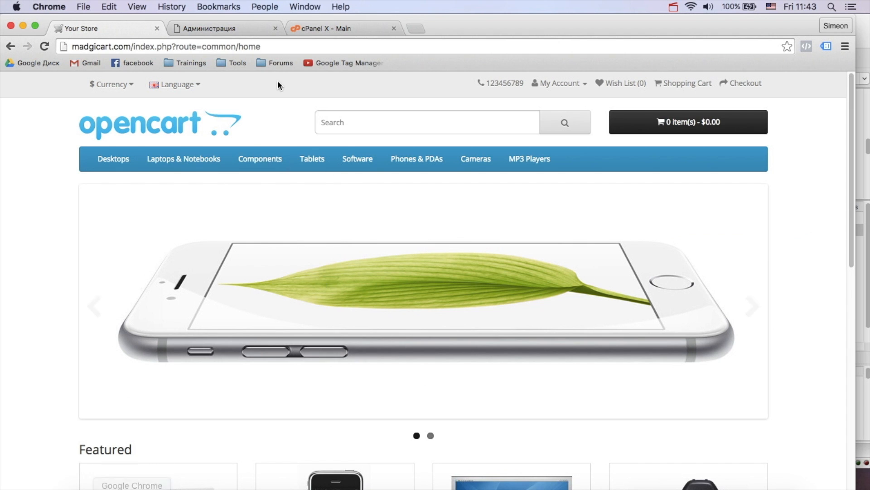
pyautogui.click(334, 28)
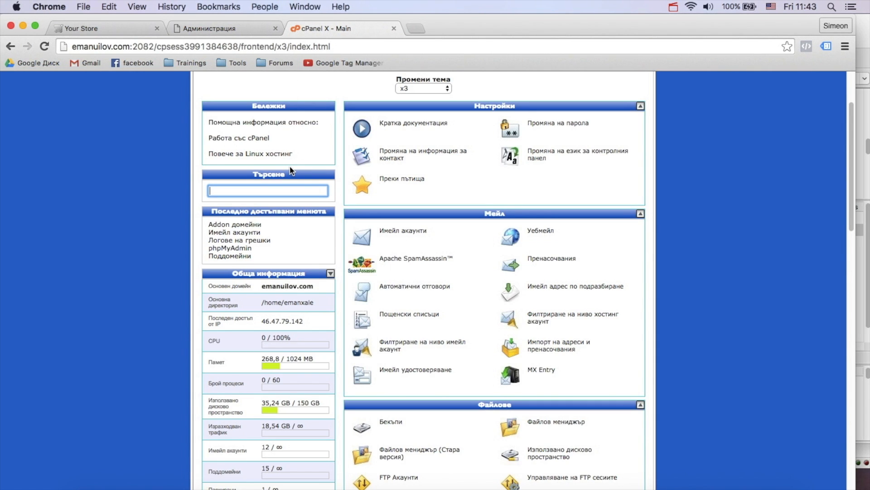
pyautogui.scroll(-5, 409, 265)
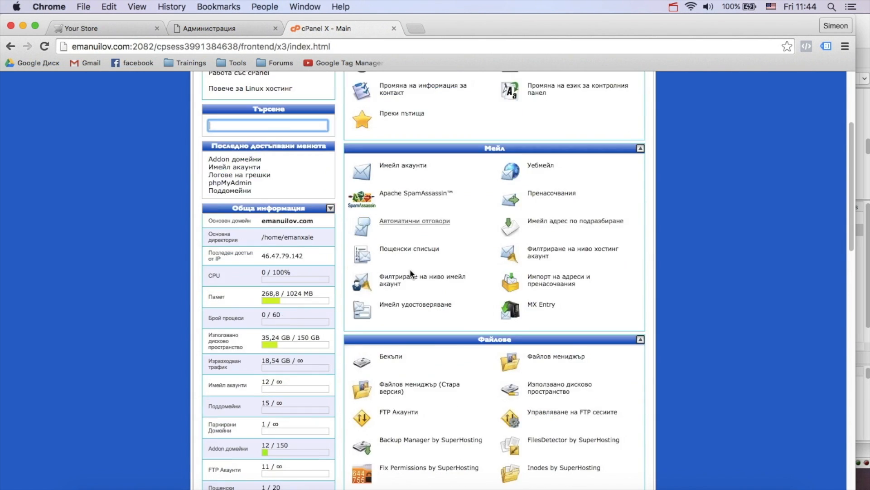
pyautogui.scroll(-10, 428, 273)
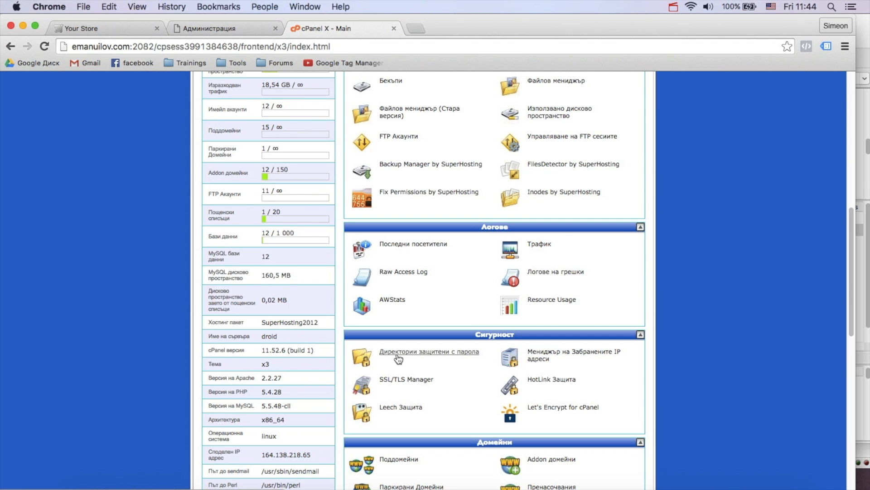
pyautogui.click(399, 359)
pyautogui.click(412, 368)
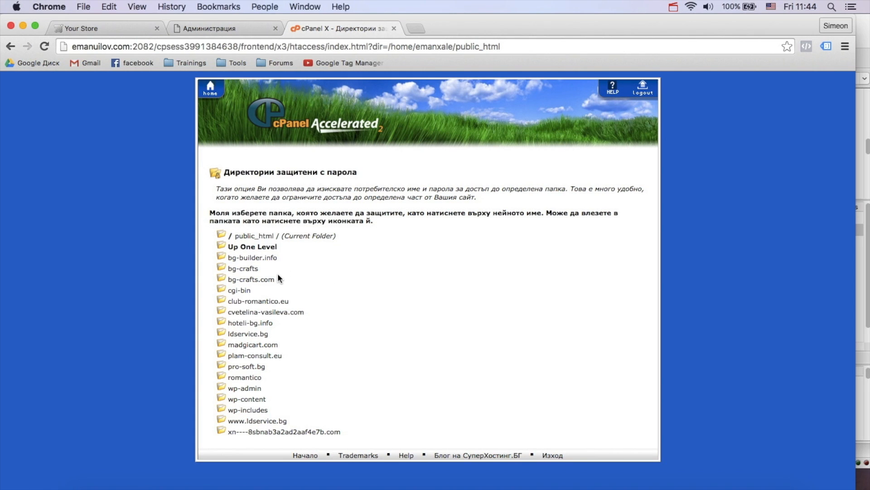
# Open the password protection settings of the sites/madgicart.com/admin directory.
pyautogui.click(237, 249)
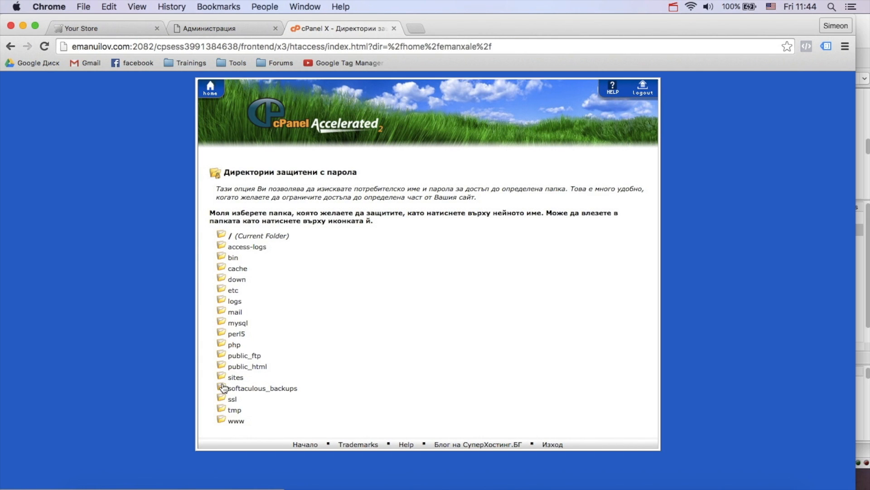
pyautogui.click(222, 380)
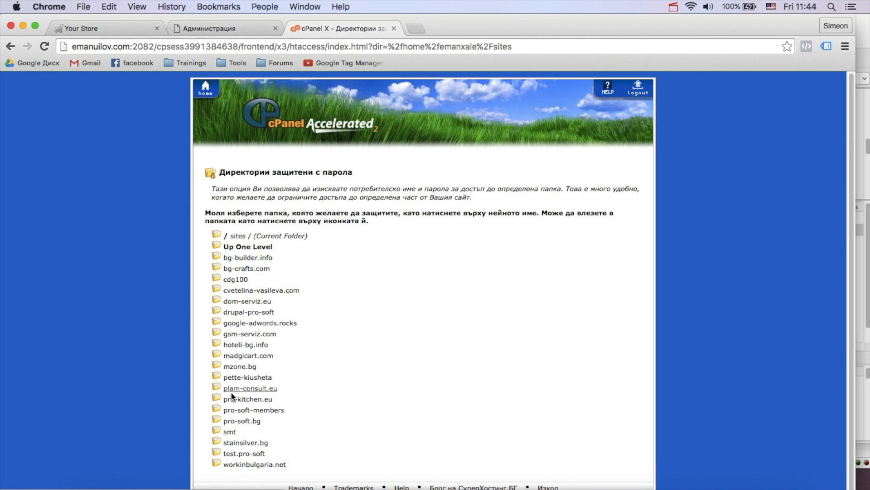
pyautogui.click(217, 355)
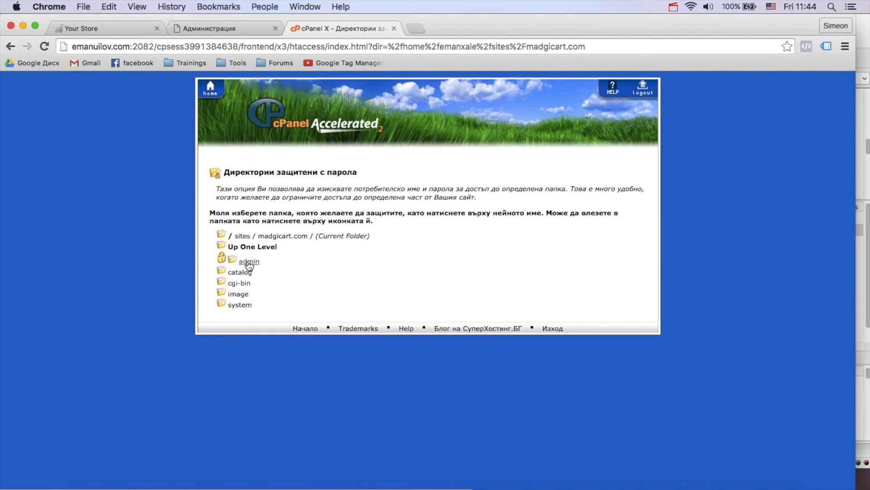
pyautogui.click(249, 262)
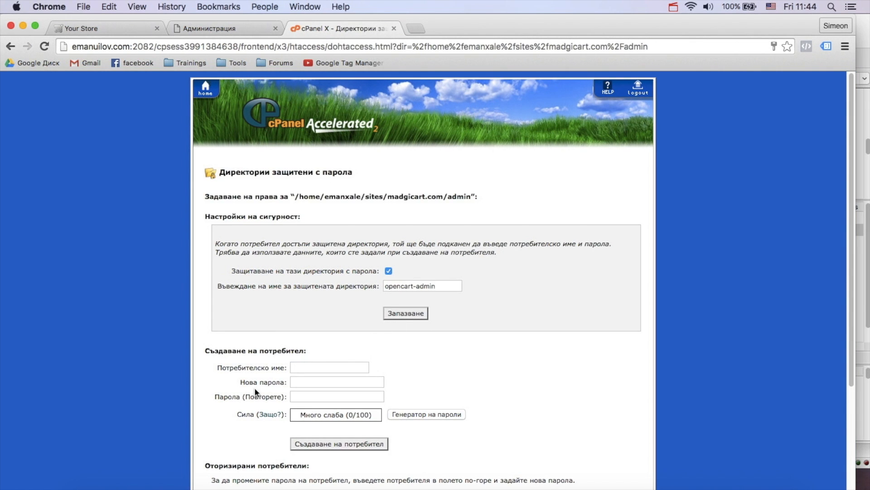
# Delete the existing authorized user of the admin directory and return to its protection settings.
pyautogui.scroll(-5, 338, 381)
pyautogui.click(244, 376)
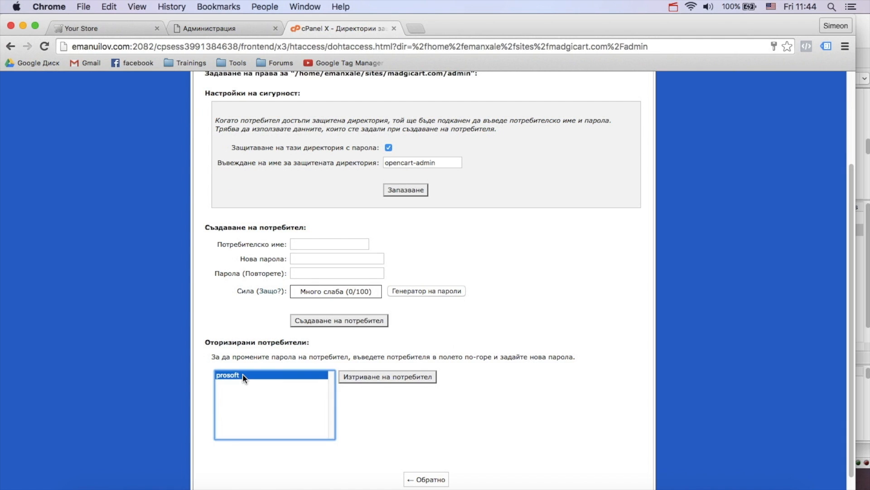
pyautogui.click(366, 376)
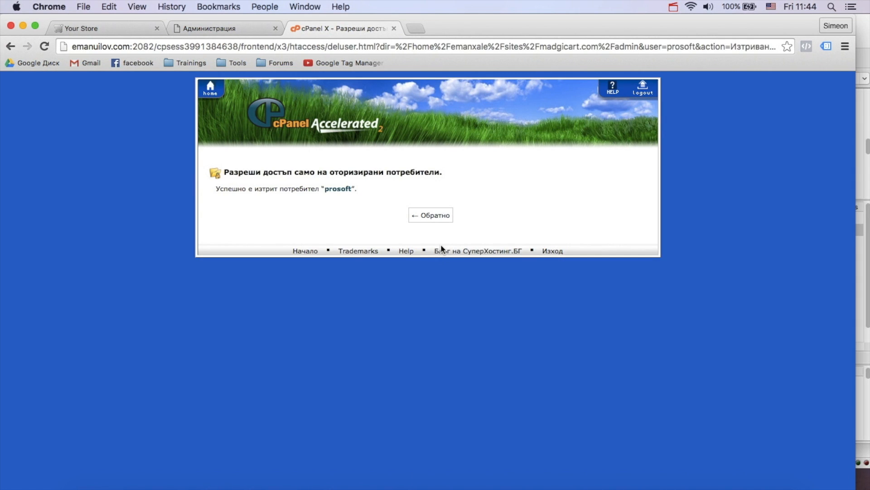
pyautogui.click(423, 217)
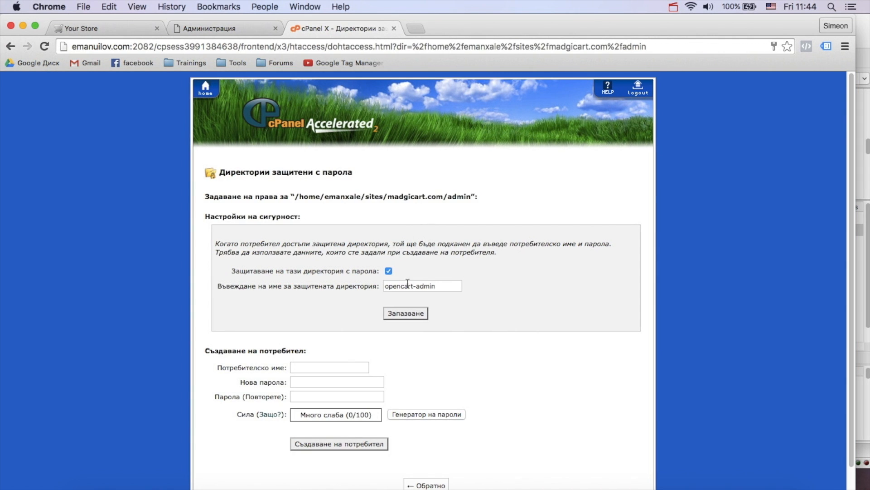
# Turn off password protection for the admin directory, save the setting and return to the protection settings.
pyautogui.click(389, 270)
pyautogui.press('Tab')
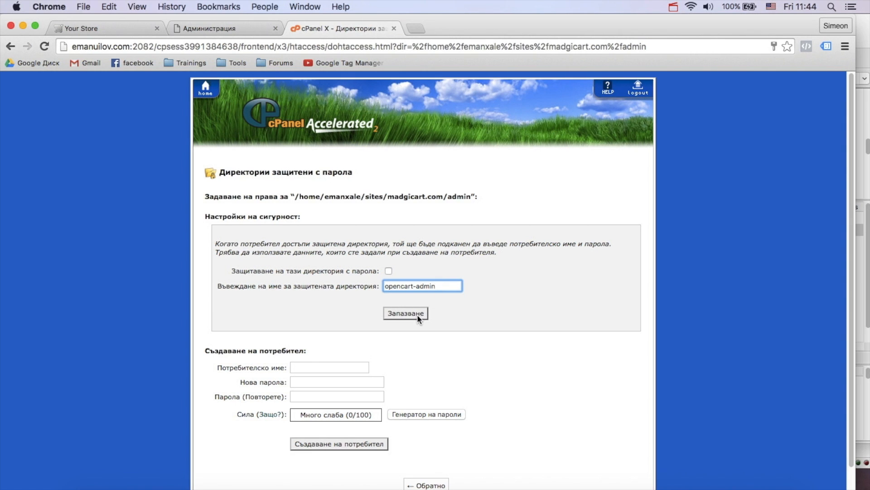
pyautogui.click(415, 315)
pyautogui.click(421, 232)
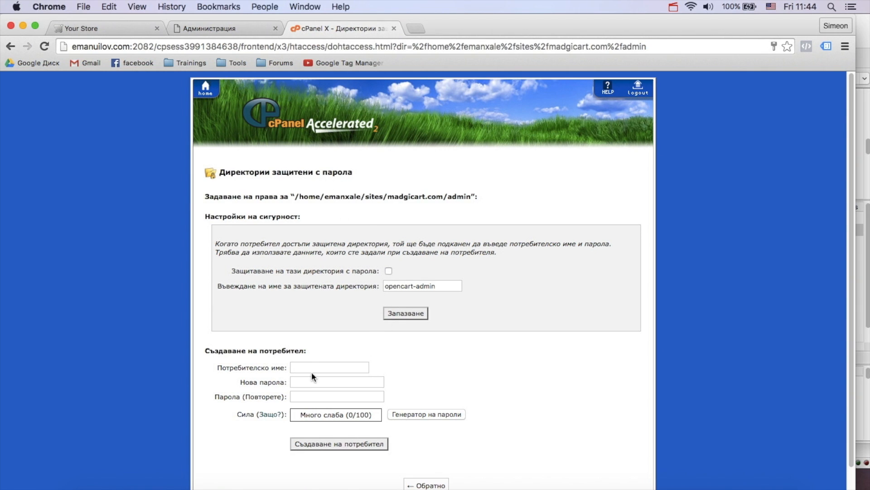
# Create the authorized user prosoft for the admin directory with a repeated password and return to the protection settings.
pyautogui.scroll(-2, 322, 363)
pyautogui.click(325, 334)
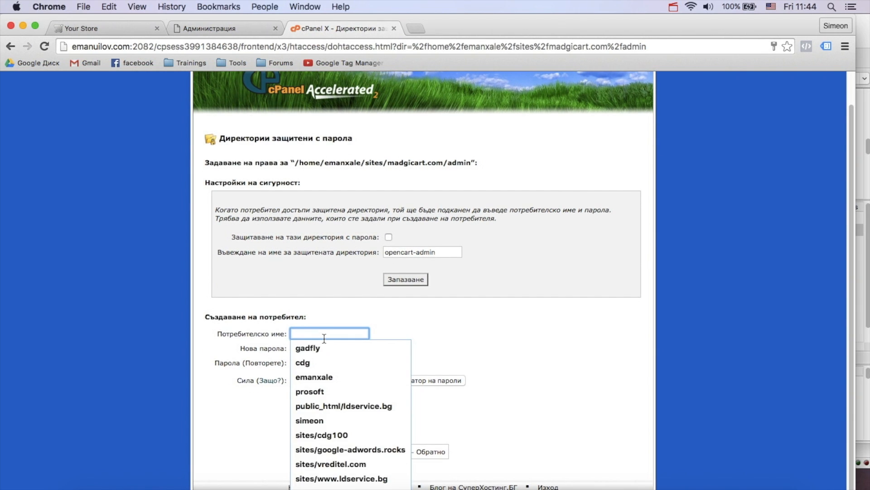
pyautogui.write('prosoft')
pyautogui.press('Down')
pyautogui.press('Return')
pyautogui.write('***********')
pyautogui.press('Tab')
pyautogui.write('***********')
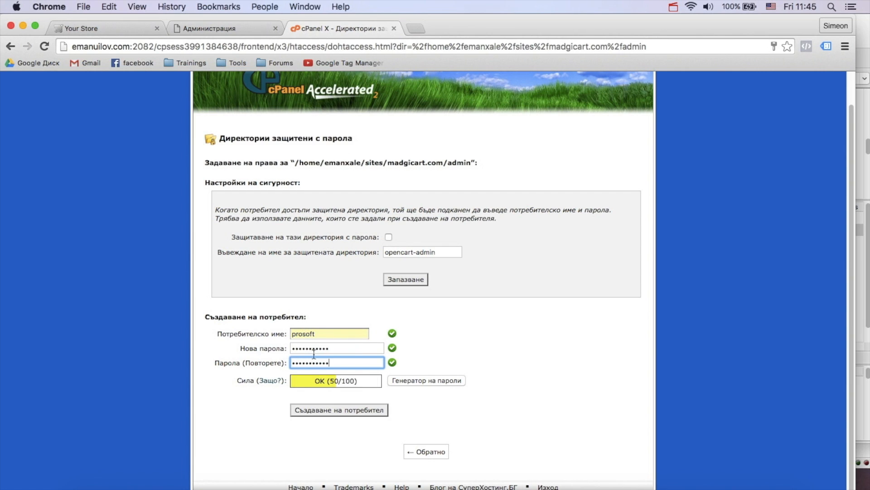
pyautogui.click(344, 410)
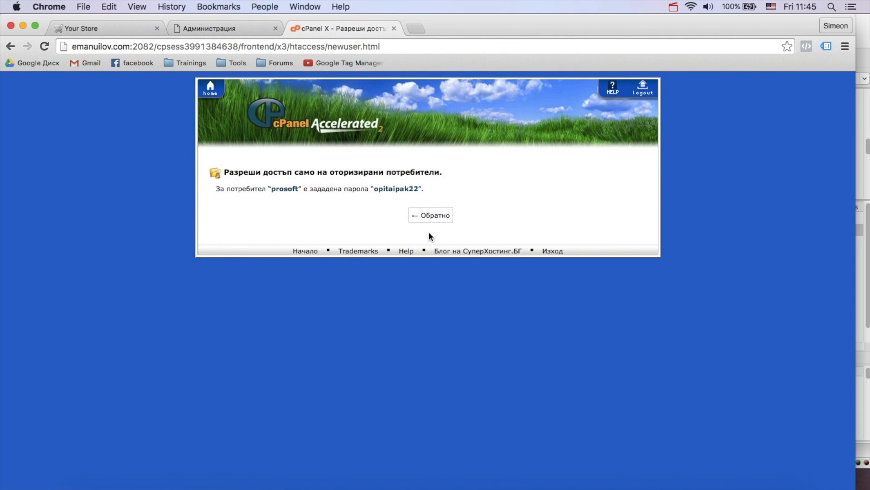
pyautogui.click(432, 225)
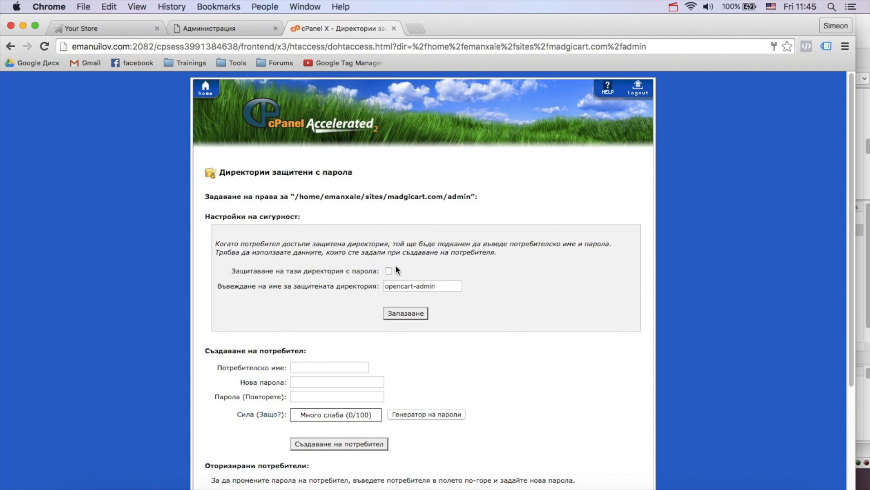
# Turn on password protection for the admin directory named opencart-admin, save the setting and return to the protection settings.
pyautogui.click(388, 270)
pyautogui.moveTo(471, 197); pyautogui.dragTo(443, 198)
pyautogui.moveTo(387, 198); pyautogui.dragTo(444, 199)
pyautogui.click(414, 312)
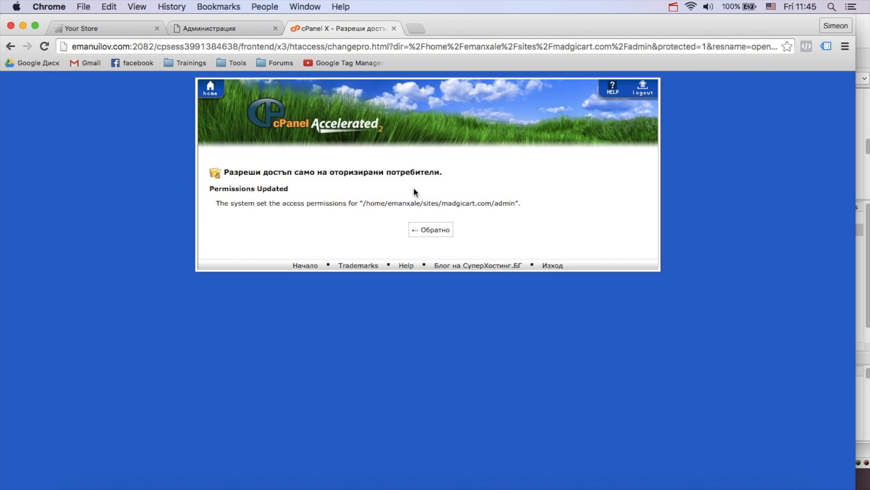
pyautogui.click(437, 231)
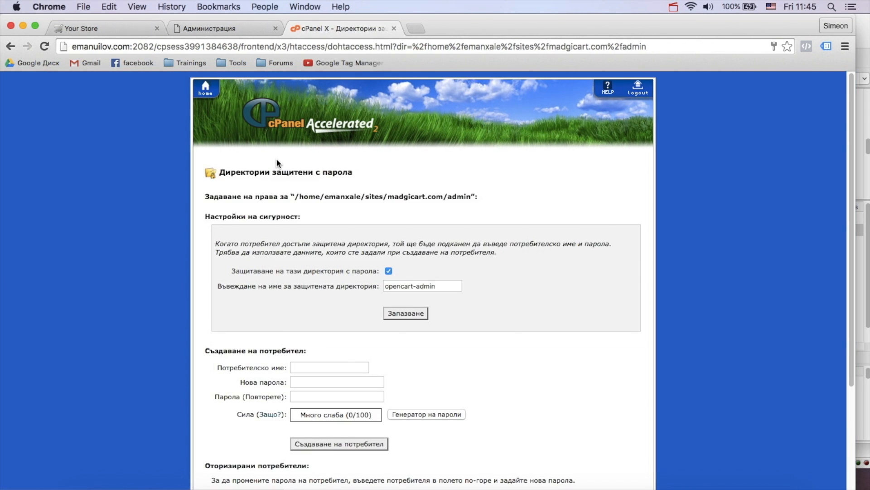
# Open madgicart.com/admin in a new incognito window to test the directory protection.
pyautogui.click(228, 30)
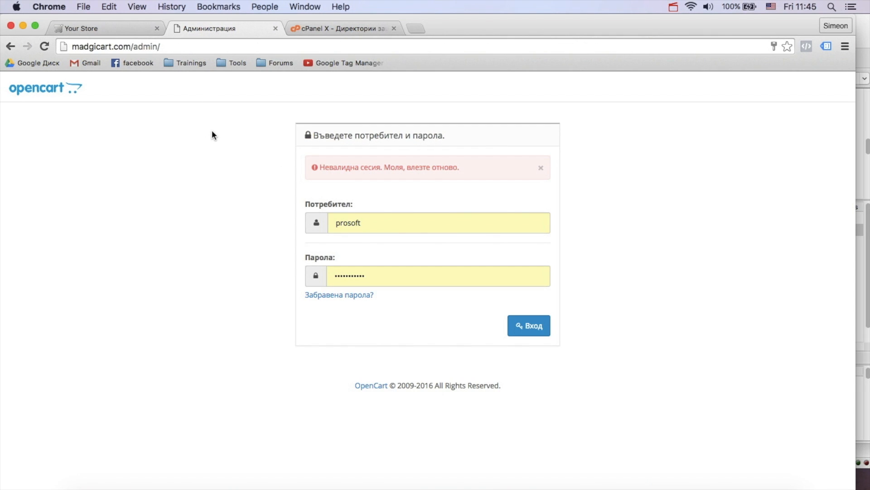
pyautogui.press('super+shift+n')
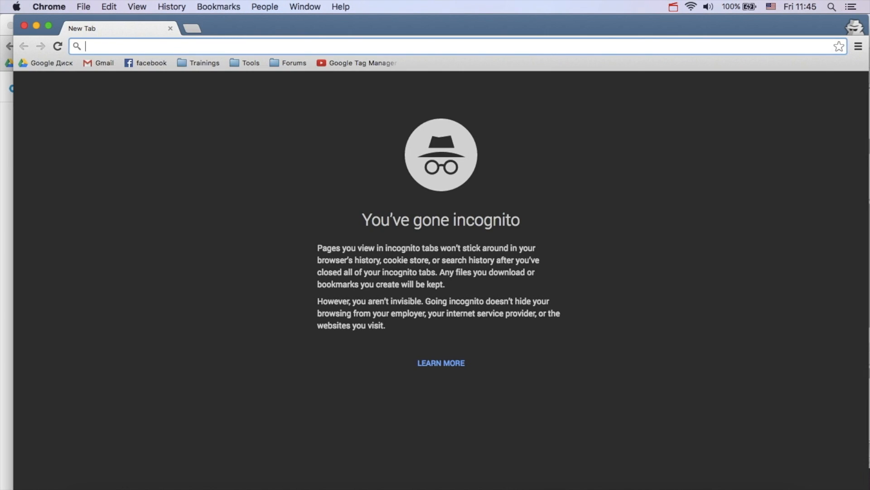
pyautogui.write('pro')
pyautogui.press('BackSpace')
pyautogui.press('BackSpace')
pyautogui.press('BackSpace')
pyautogui.press('BackSpace')
pyautogui.write('madgicart.com')
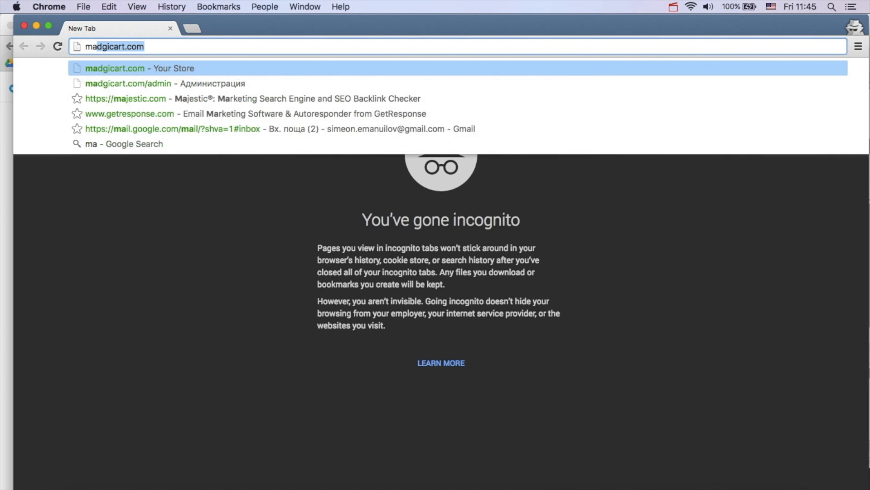
pyautogui.press('Down')
pyautogui.press('Return')
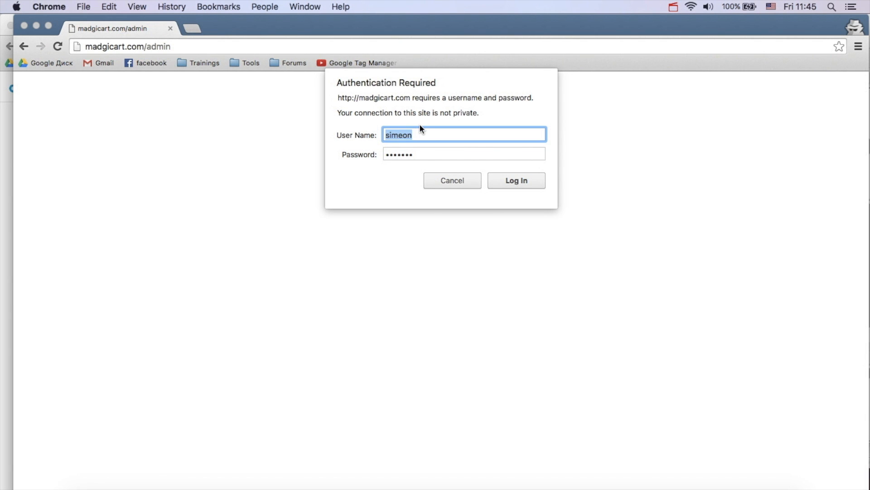
# Authenticate for the protected directory as prosoft with the user's password, and close the incognito window.
pyautogui.write('prosoft')
pyautogui.press('Tab')
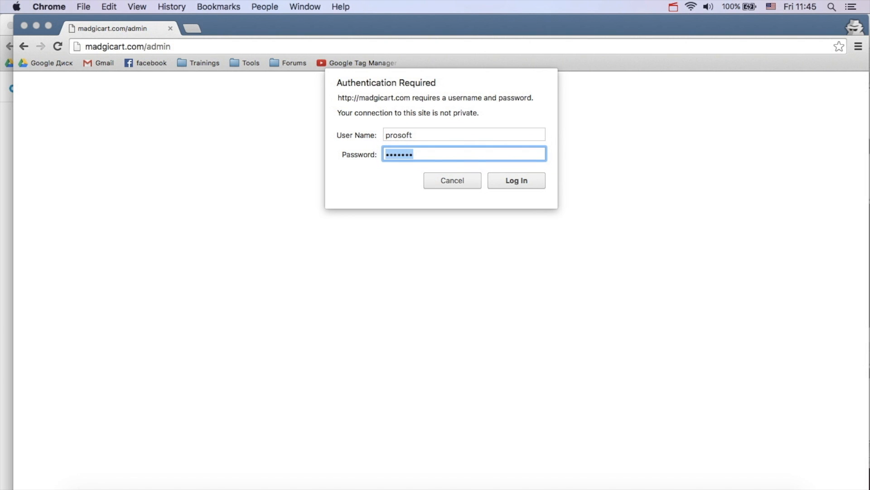
pyautogui.write('•••••••••••')
pyautogui.press('Return')
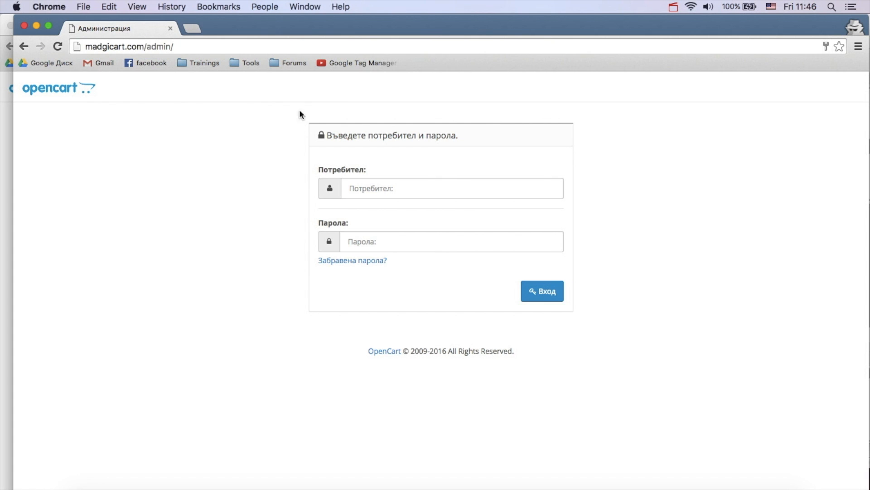
pyautogui.click(25, 26)
# Log in to the OpenCart administration with the prefilled credentials and open the product list (Продукти).
pyautogui.click(542, 325)
pyautogui.moveTo(13, 143)
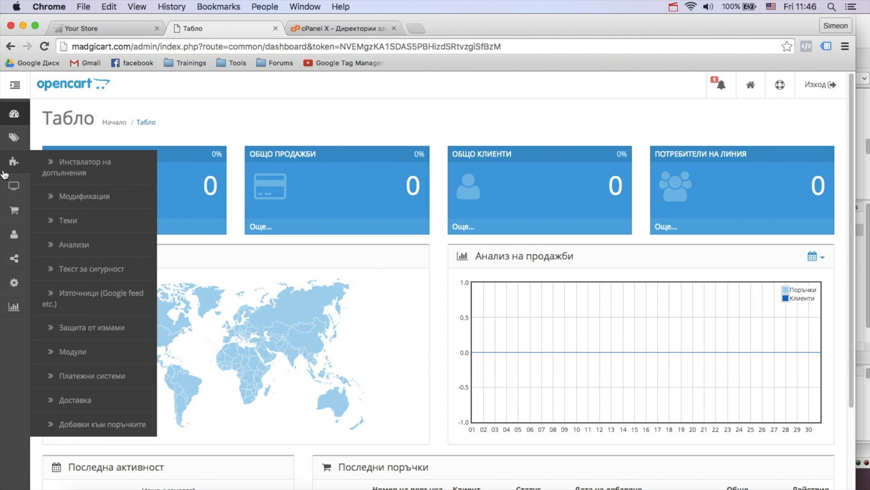
pyautogui.click(74, 161)
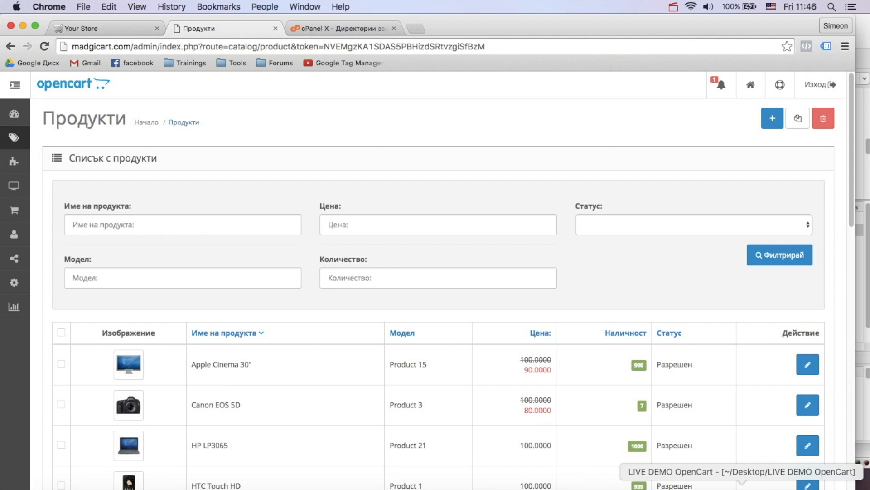
# Switch to PhpStorm, open htaccess-allow-concrete-ip.txt from Changes-in-Files and examine its "Allow from your-ip-address" rule.
pyautogui.click(745, 482)
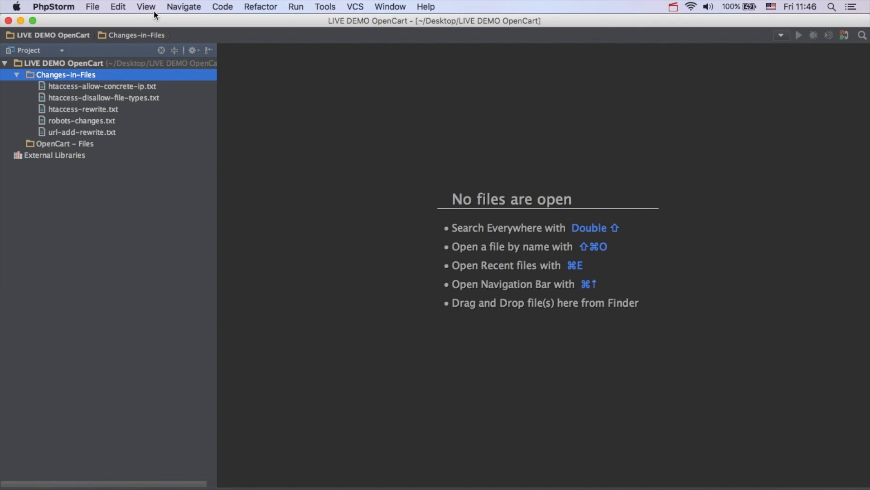
pyautogui.click(89, 91)
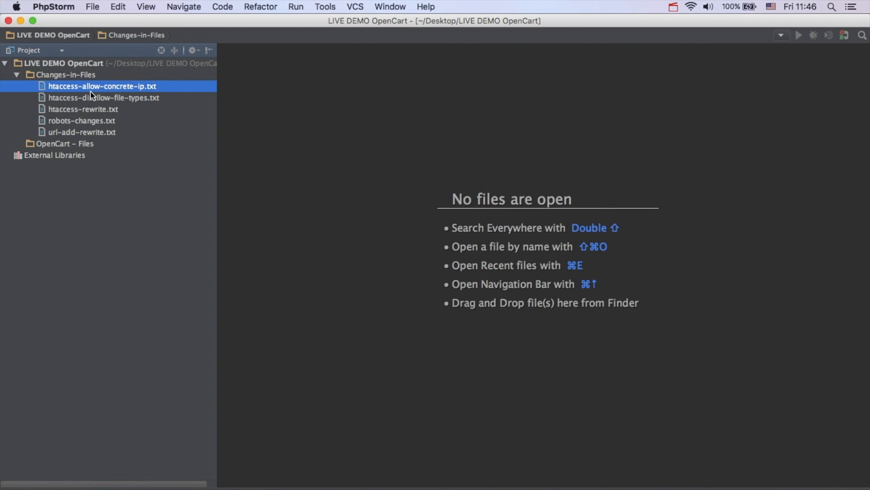
pyautogui.doubleClick(106, 87)
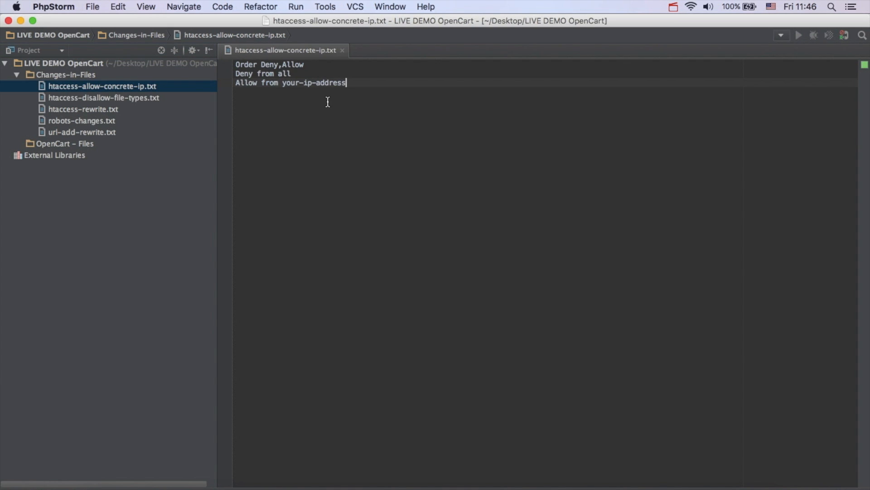
pyautogui.moveTo(371, 83); pyautogui.dragTo(228, 83)
pyautogui.click(267, 98)
pyautogui.moveTo(350, 84); pyautogui.dragTo(284, 85)
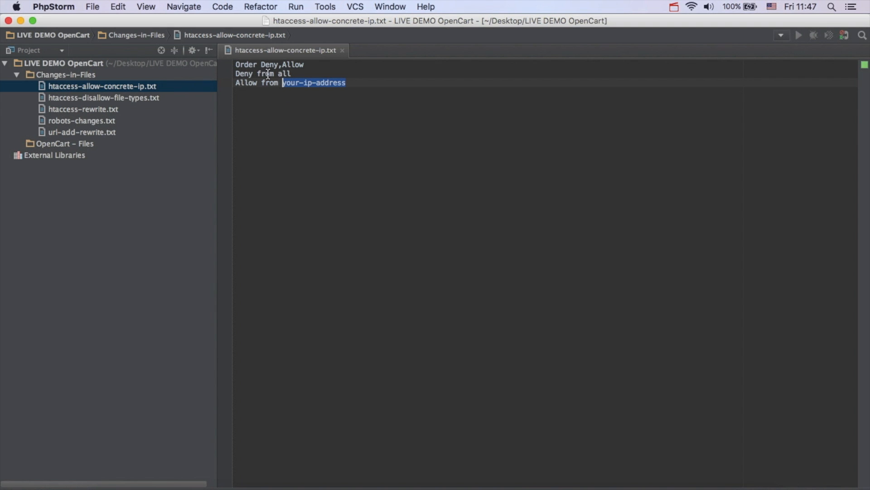
pyautogui.click(368, 75)
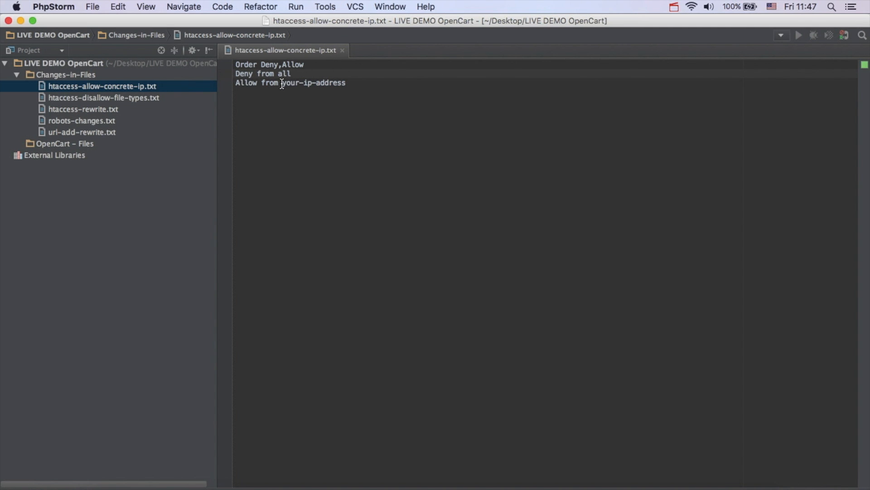
pyautogui.moveTo(283, 83); pyautogui.dragTo(350, 85)
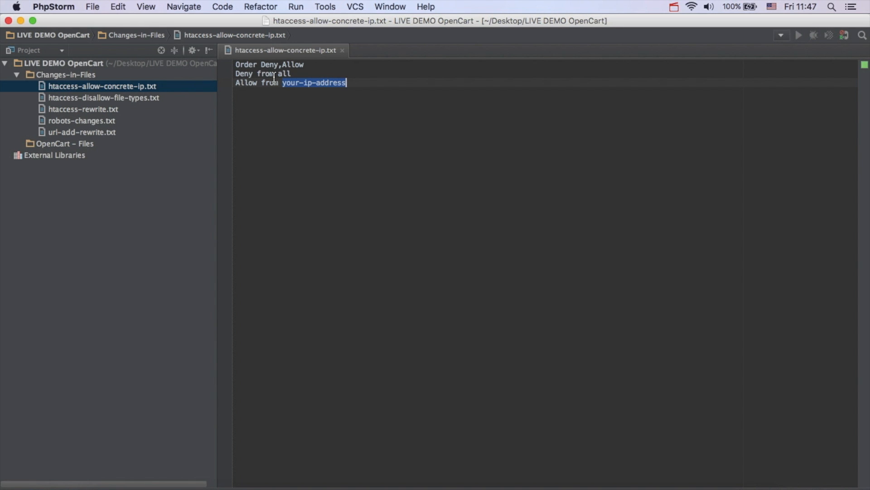
# Close the text file, switch back to the storefront in Chrome and highlight the index.php?route=common/home part of its URL.
pyautogui.click(343, 50)
pyautogui.click(21, 21)
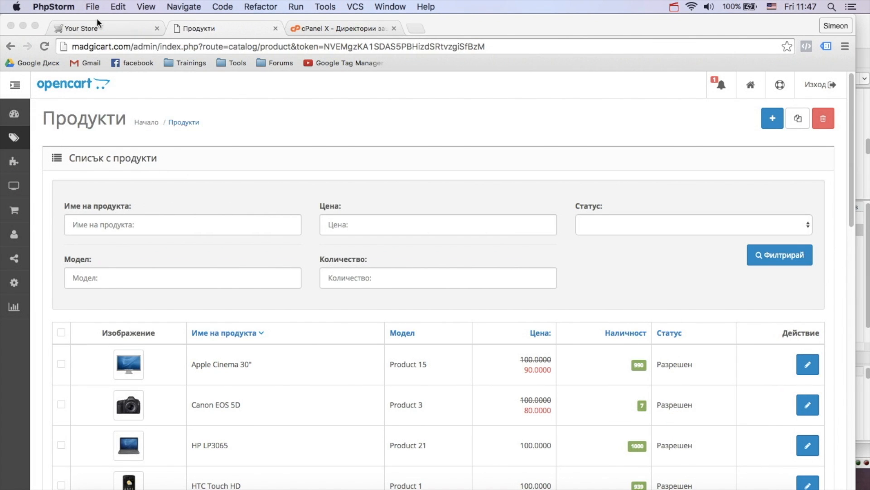
pyautogui.click(95, 24)
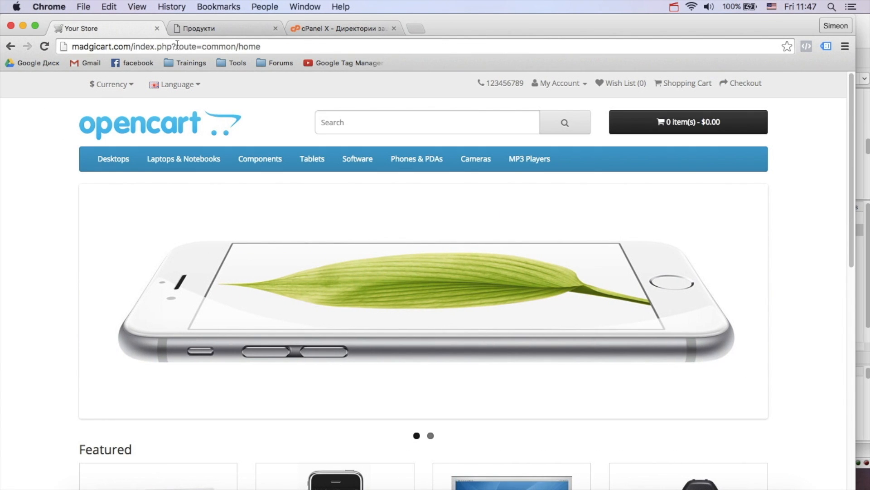
pyautogui.moveTo(134, 47); pyautogui.dragTo(302, 48)
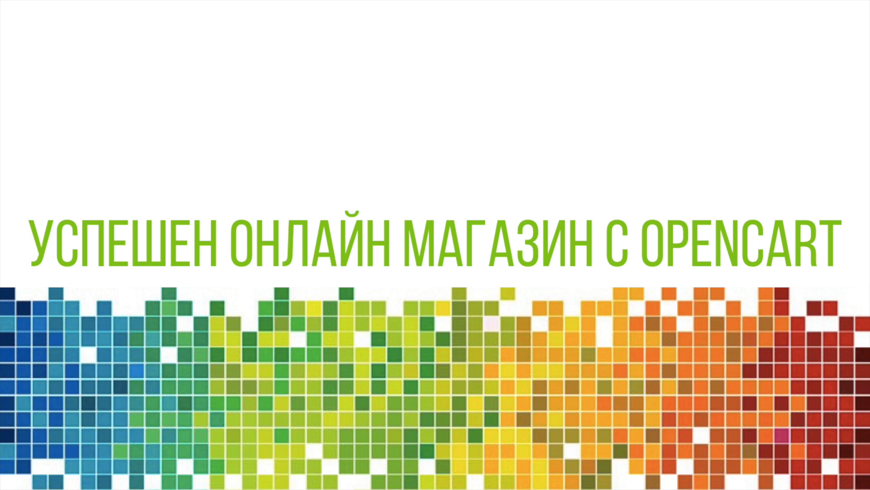